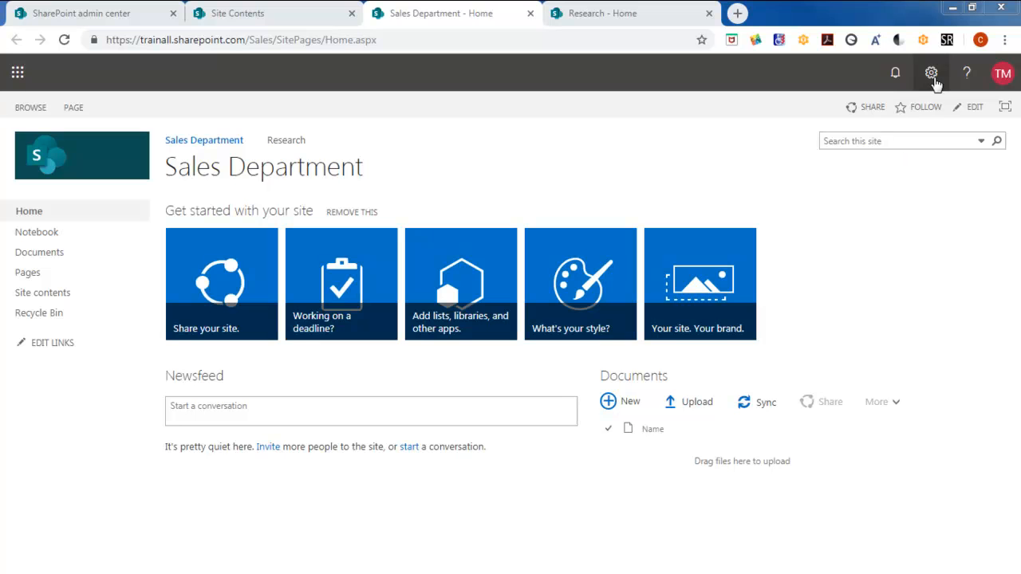
# Start adding a Document Library app to the Sales Department site and open its advanced options.
pyautogui.click(932, 76)
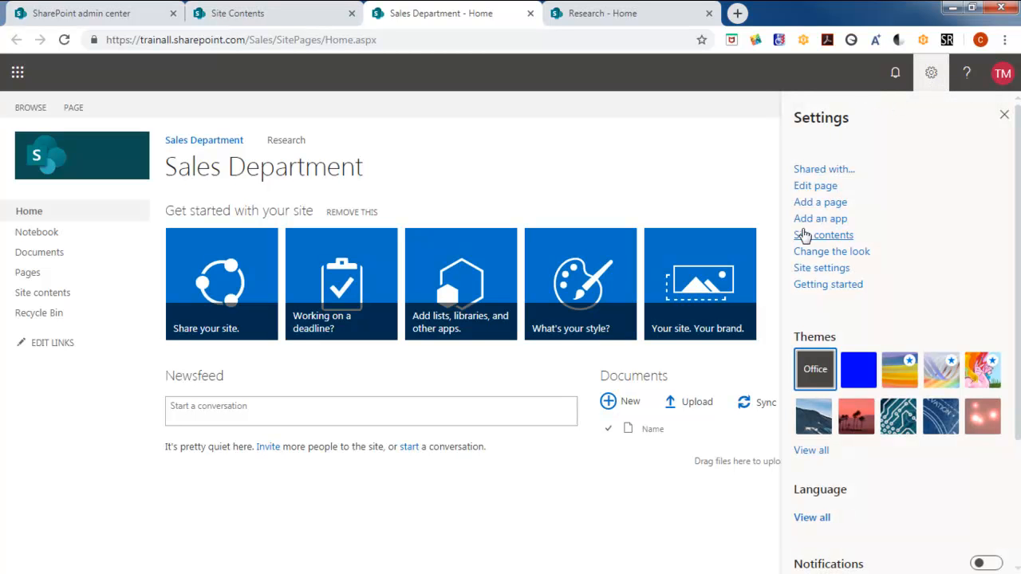
pyautogui.click(822, 218)
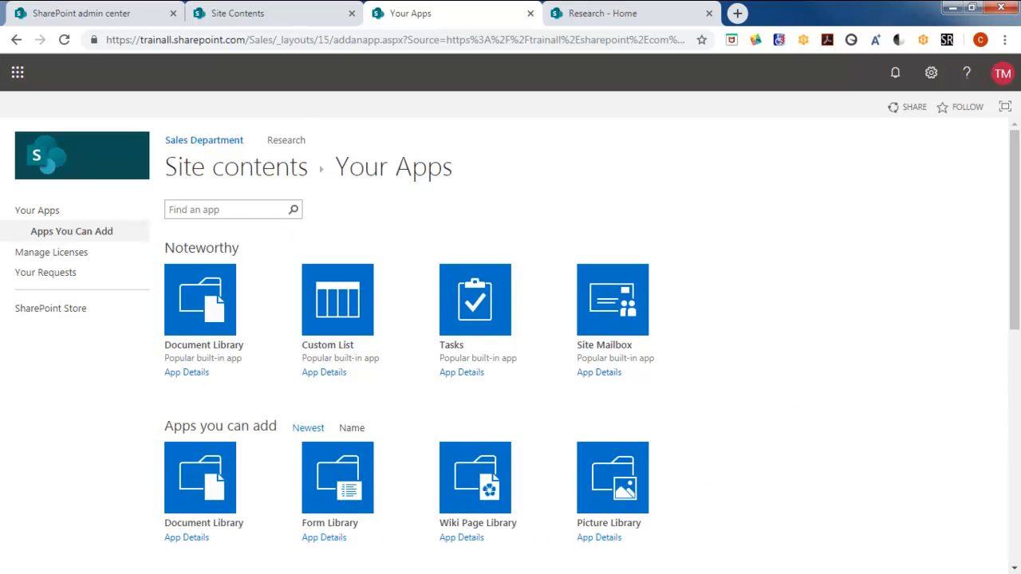
pyautogui.scroll(-7, 1003, 316)
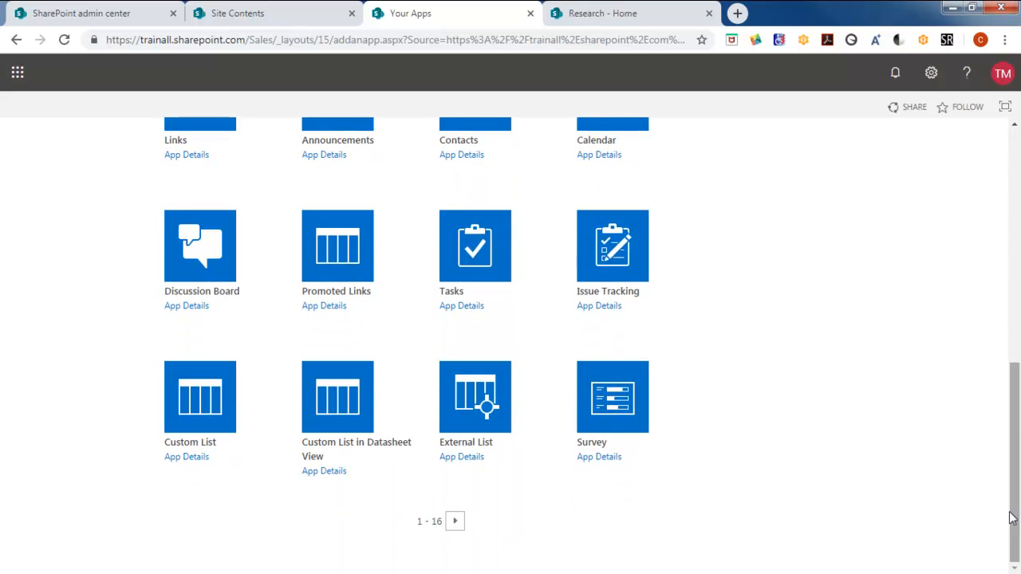
pyautogui.scroll(7, 995, 226)
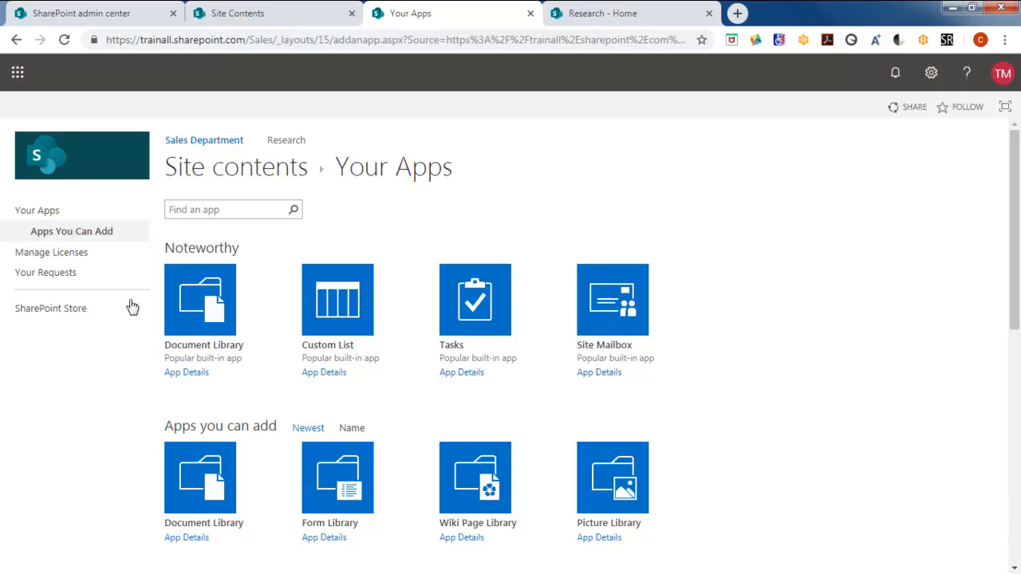
pyautogui.click(192, 304)
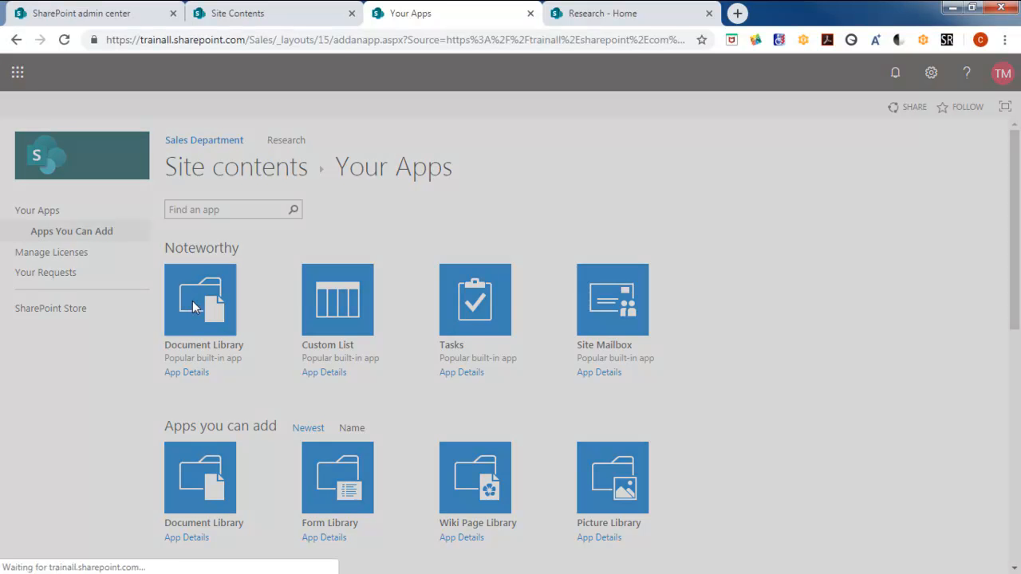
pyautogui.click(307, 359)
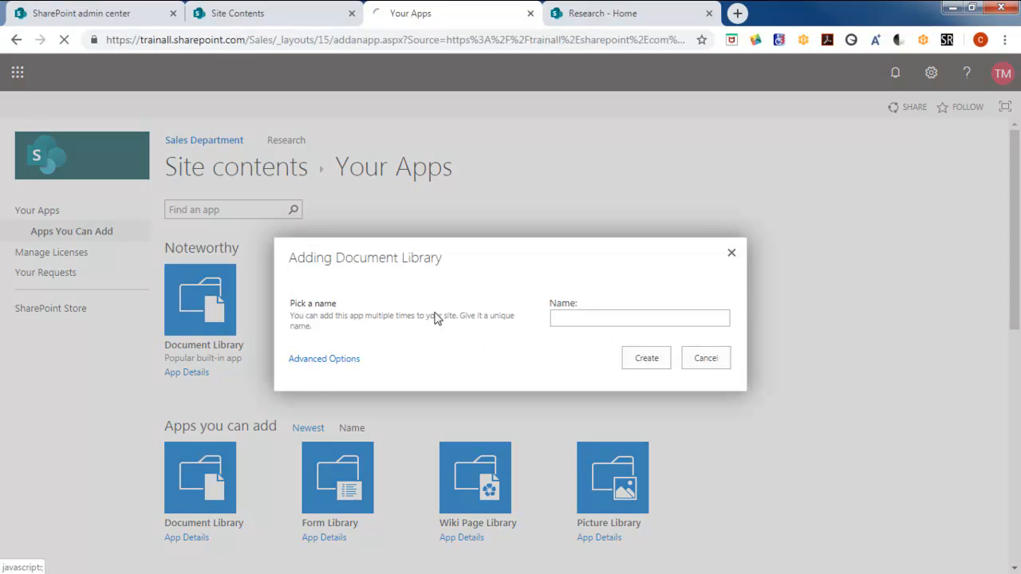
# Create the library as "Sales Policies" with description "All current policies for the Sales Department" and versioning set to No.
pyautogui.click(738, 240)
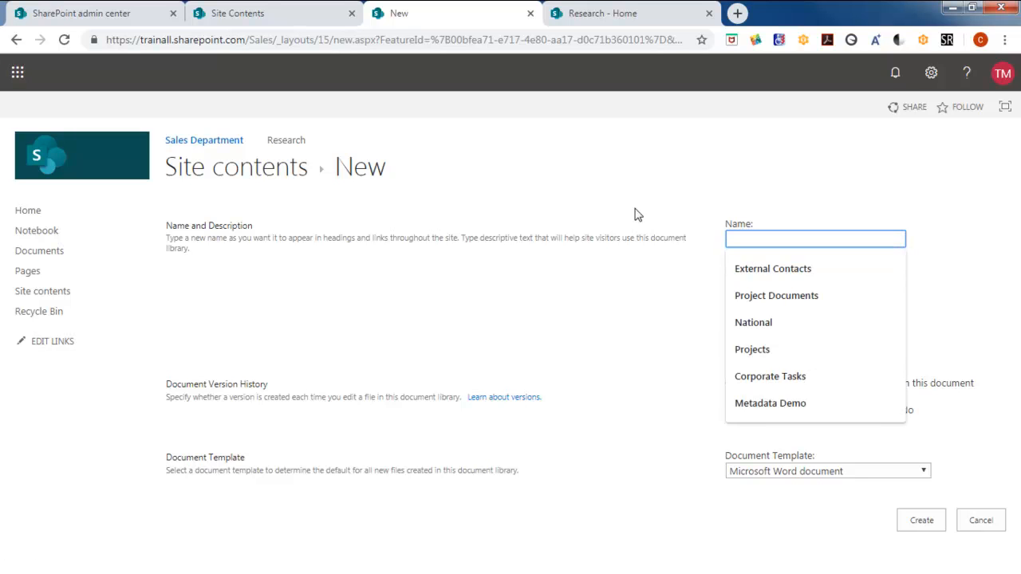
pyautogui.write('Sales Policies')
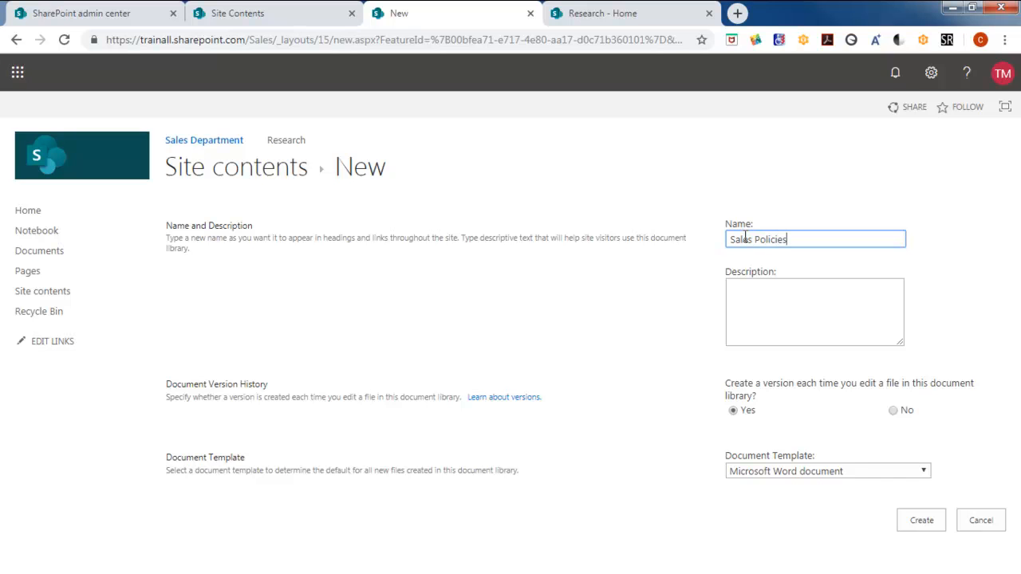
pyautogui.click(763, 308)
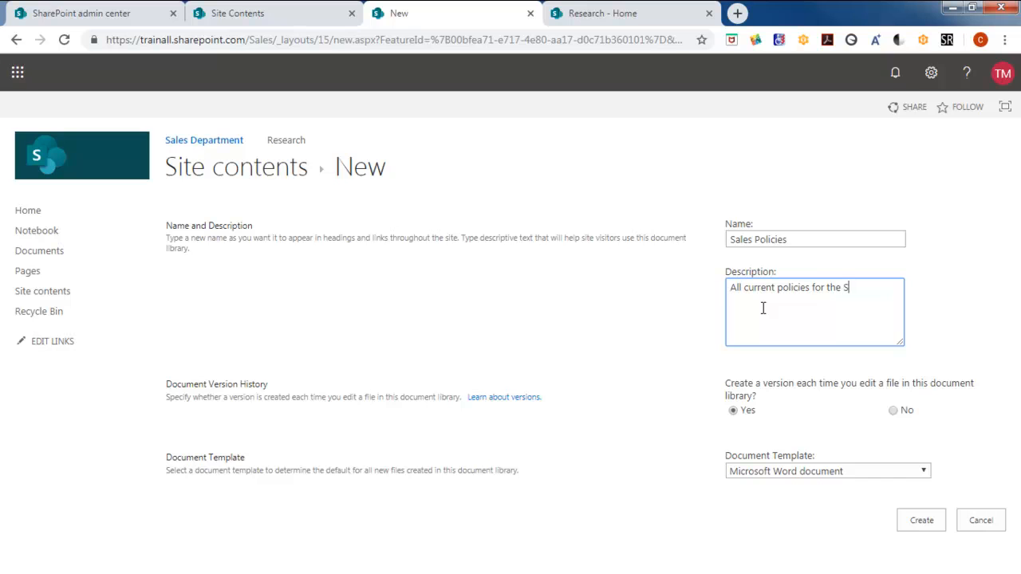
pyautogui.write('tment')
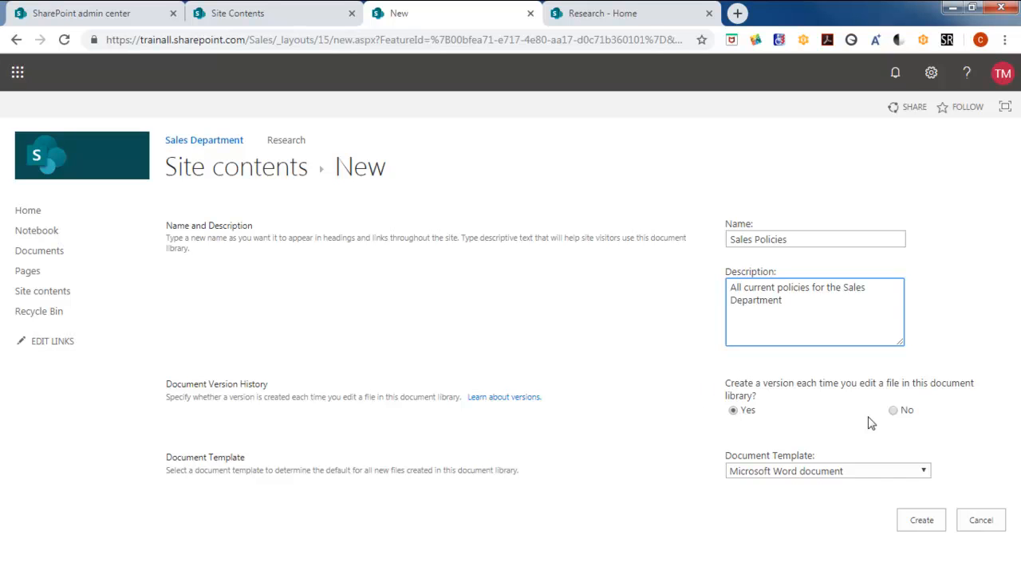
pyautogui.click(894, 412)
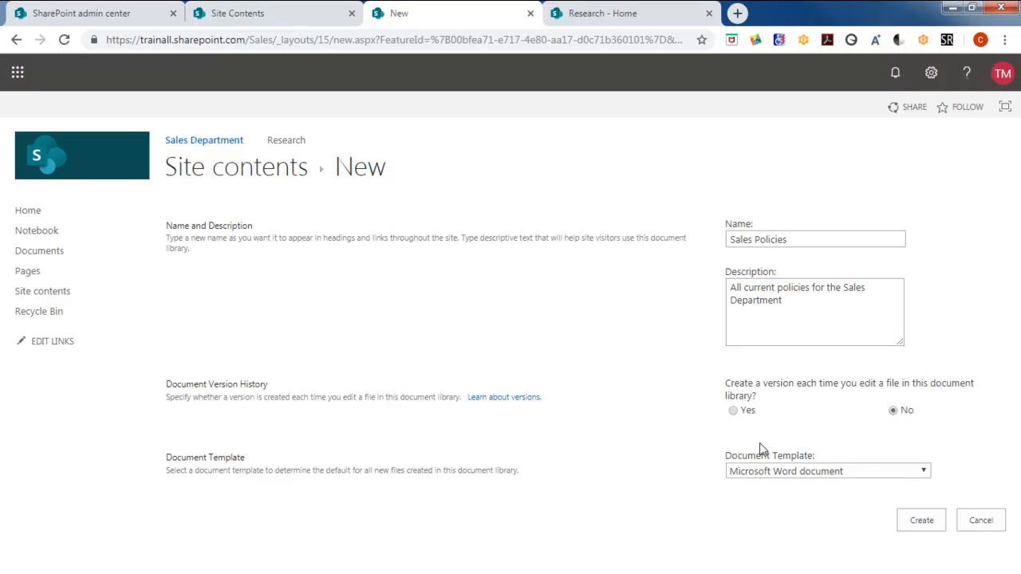
pyautogui.click(913, 523)
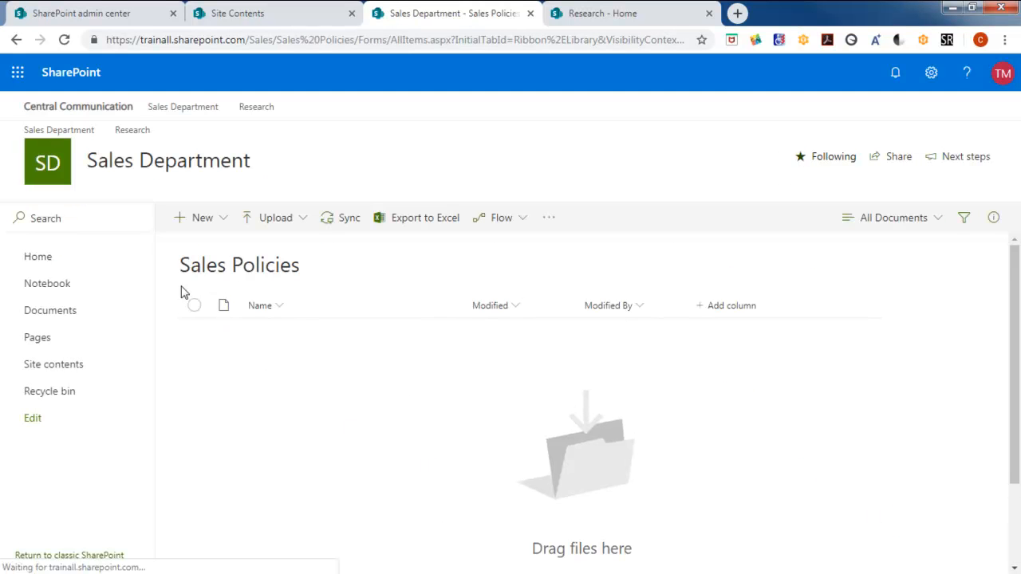
# Check the Sales Department home page, and start a new document library from the site contents.
pyautogui.click(46, 264)
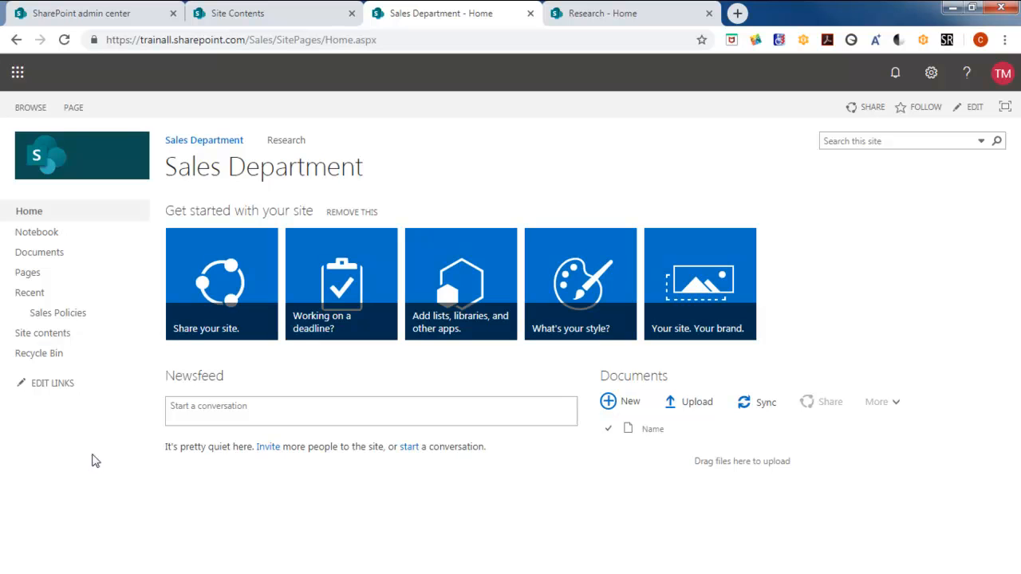
pyautogui.click(40, 339)
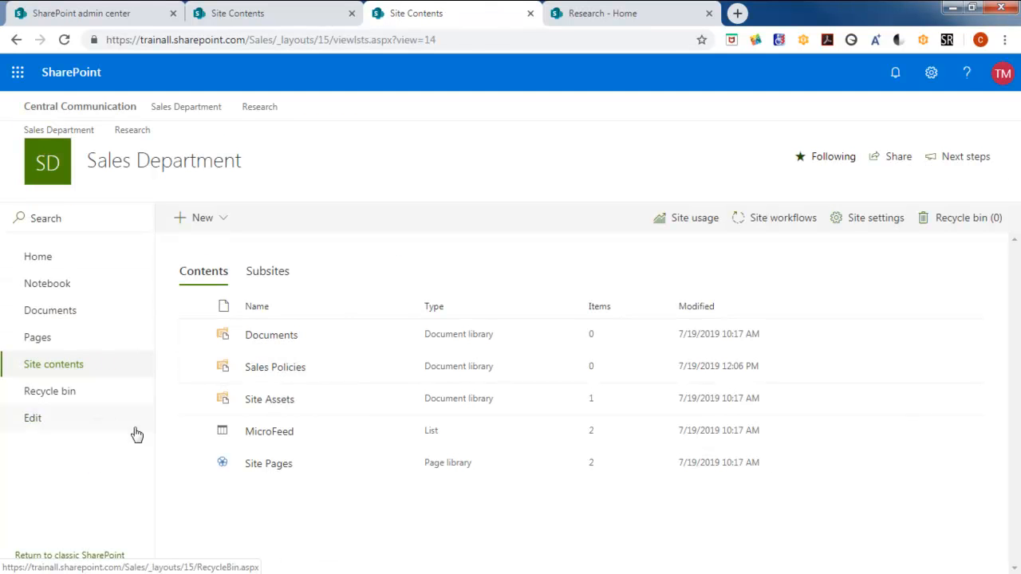
pyautogui.click(223, 221)
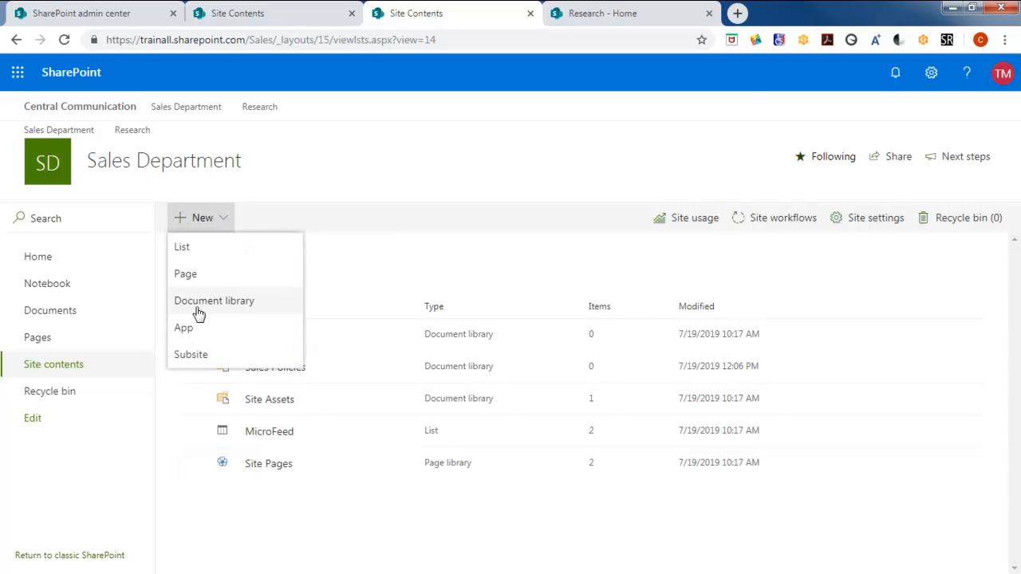
pyautogui.click(196, 308)
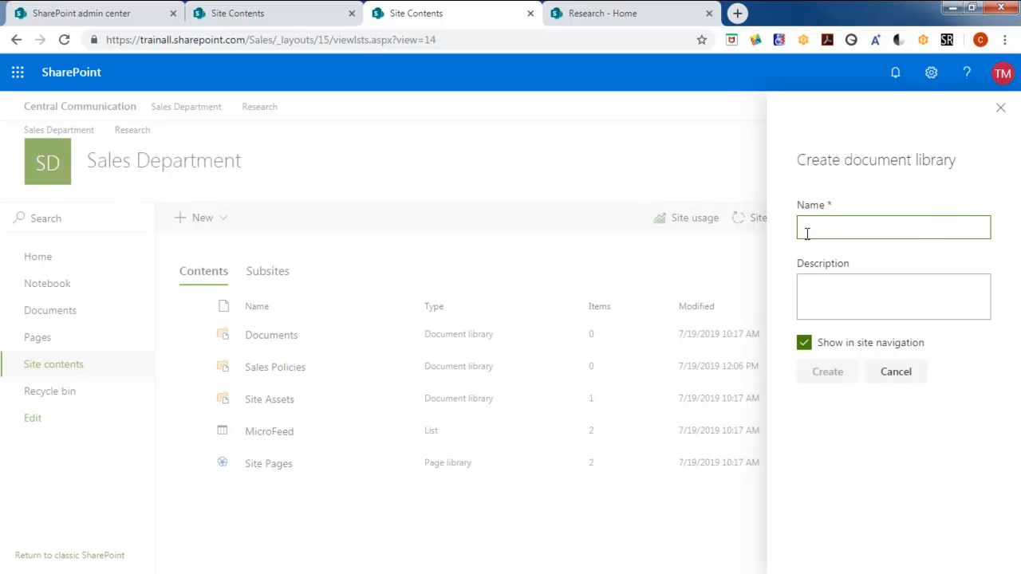
# Create the library as "Sales Procedures" with the description "All procedures for the Sales Department".
pyautogui.click(828, 224)
pyautogui.write('Sales Procedures')
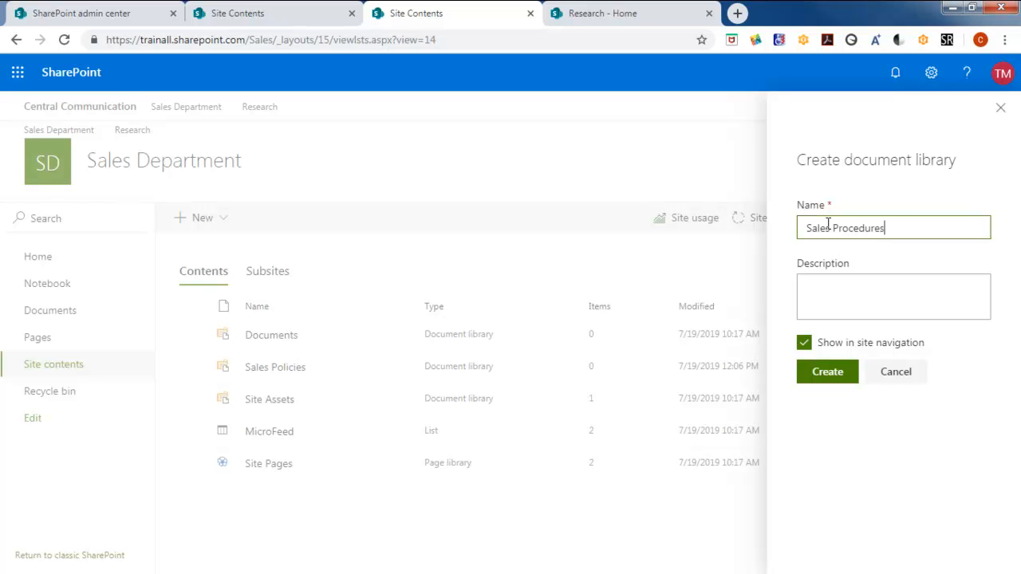
pyautogui.press('Tab')
pyautogui.write('A')
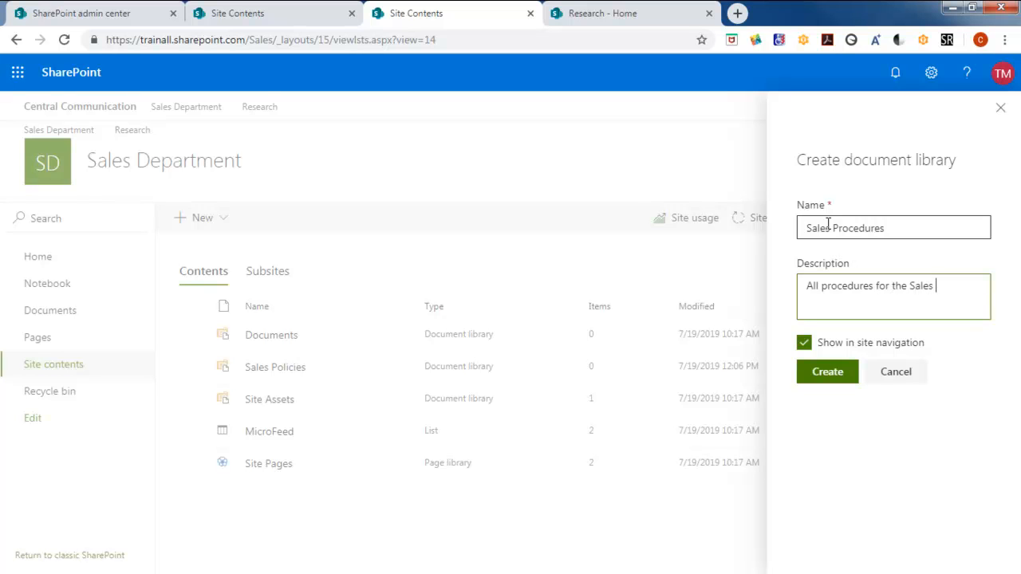
pyautogui.write('ent')
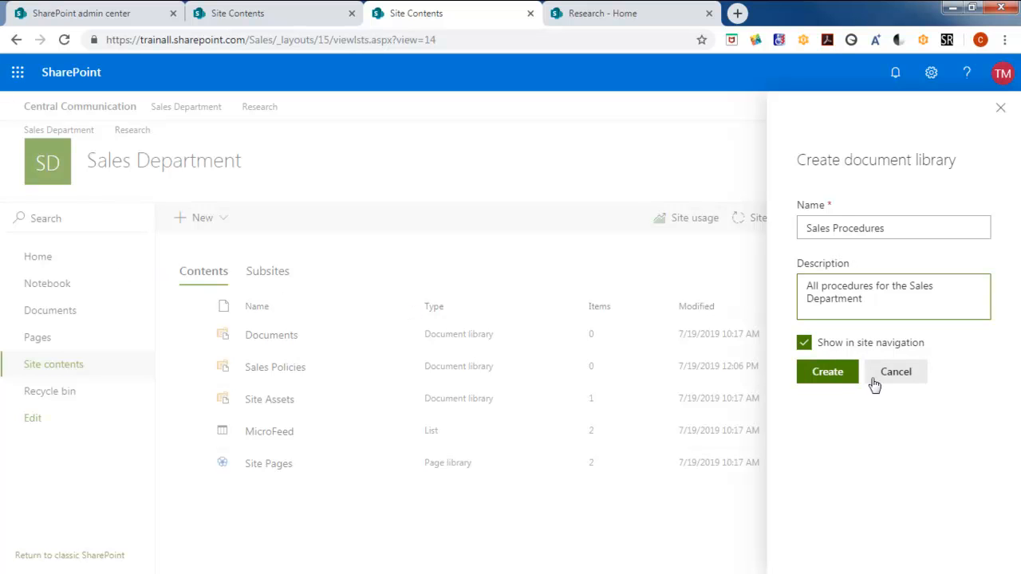
pyautogui.click(830, 380)
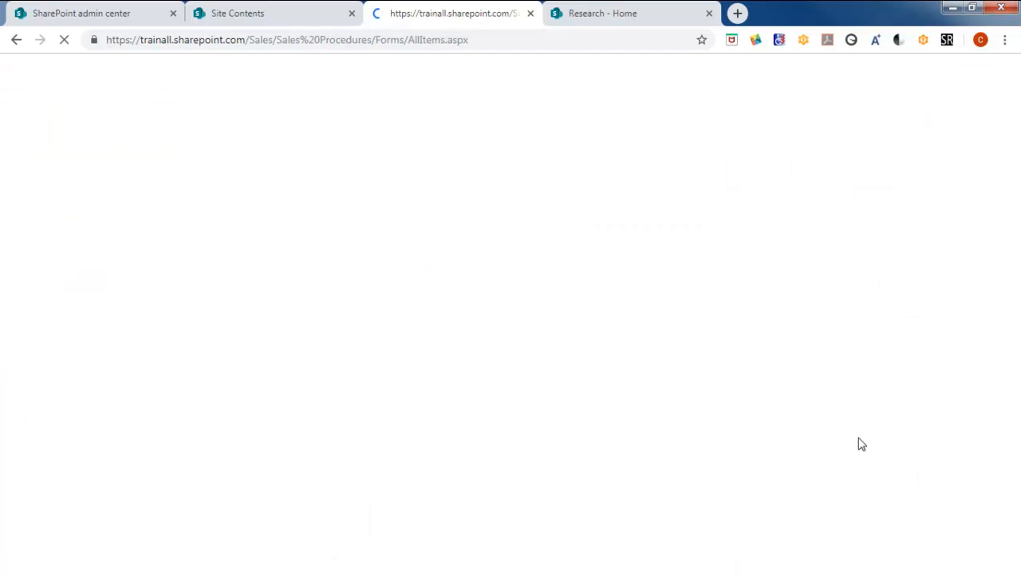
# Check the Sales Department home page, and start adding a Document Library app with advanced options on the Research site.
pyautogui.click(44, 259)
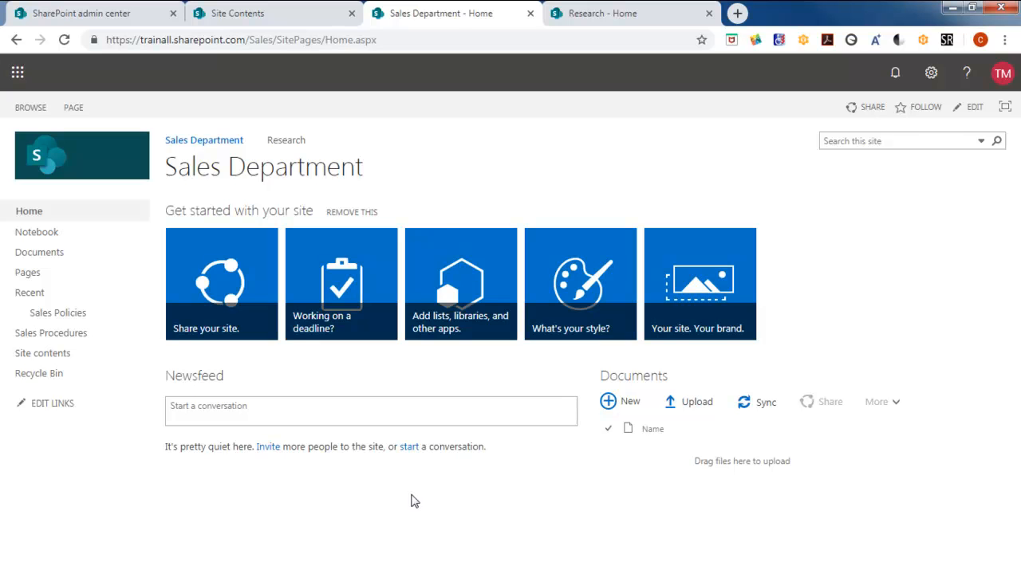
pyautogui.click(589, 14)
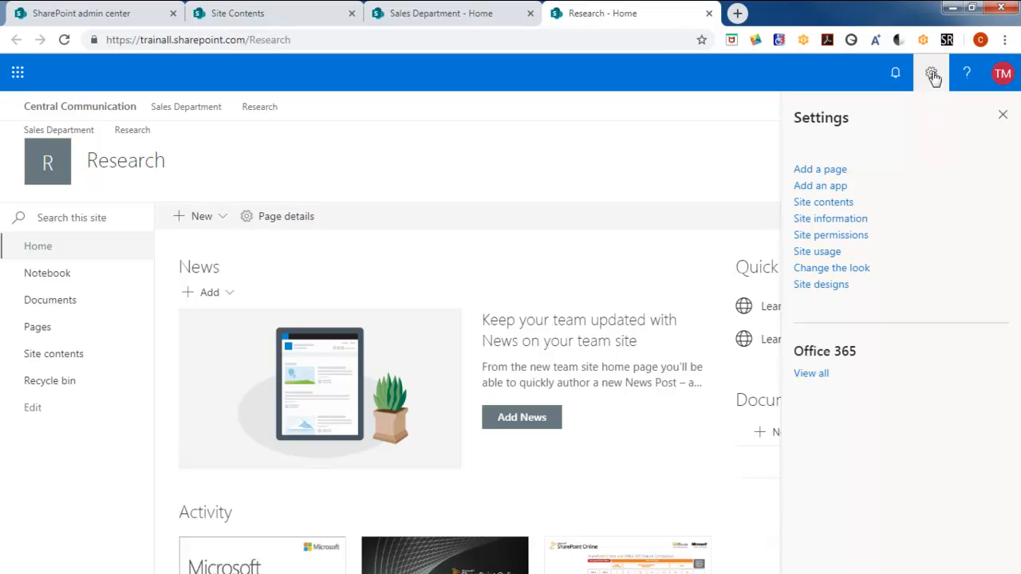
pyautogui.click(816, 189)
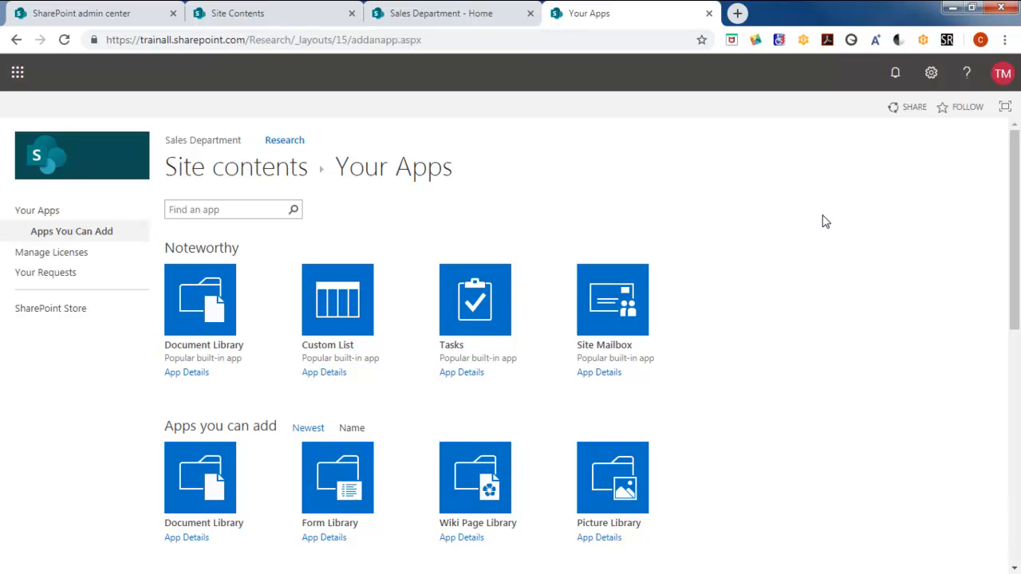
pyautogui.click(200, 307)
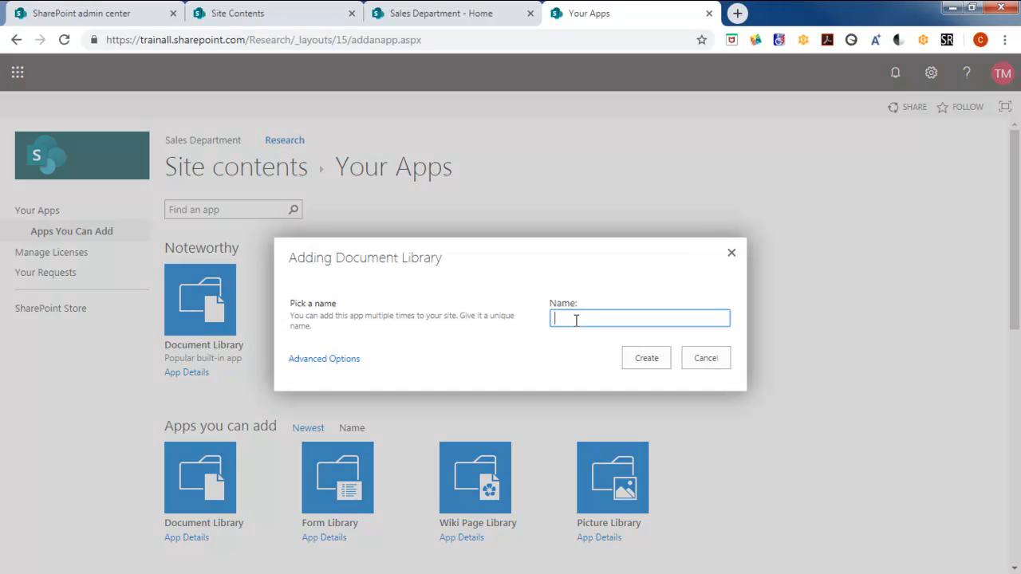
pyautogui.click(313, 360)
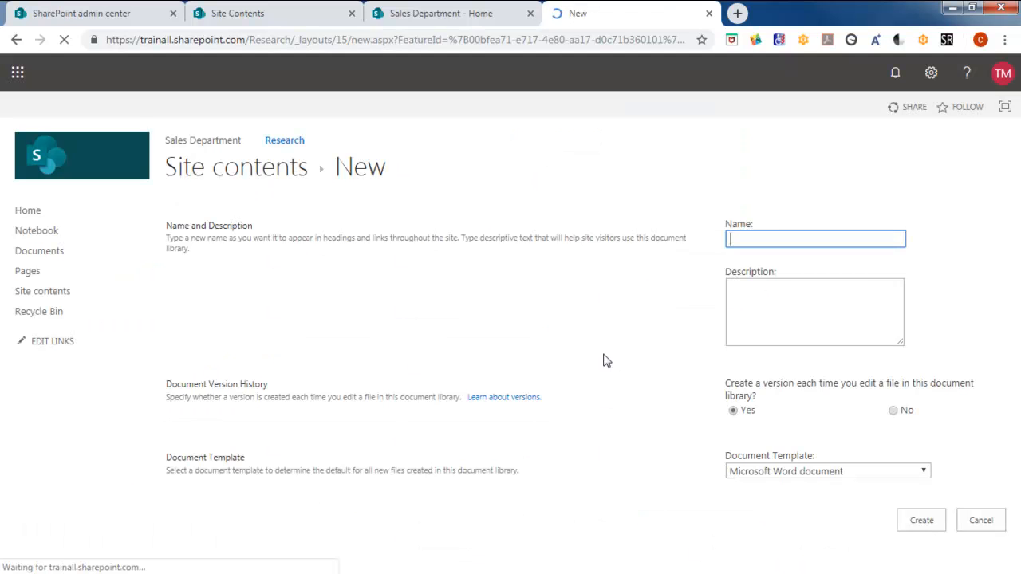
# Create the library as "Research Policies" with description "All research department policies" and versioning set to No.
pyautogui.write('Research Policies')
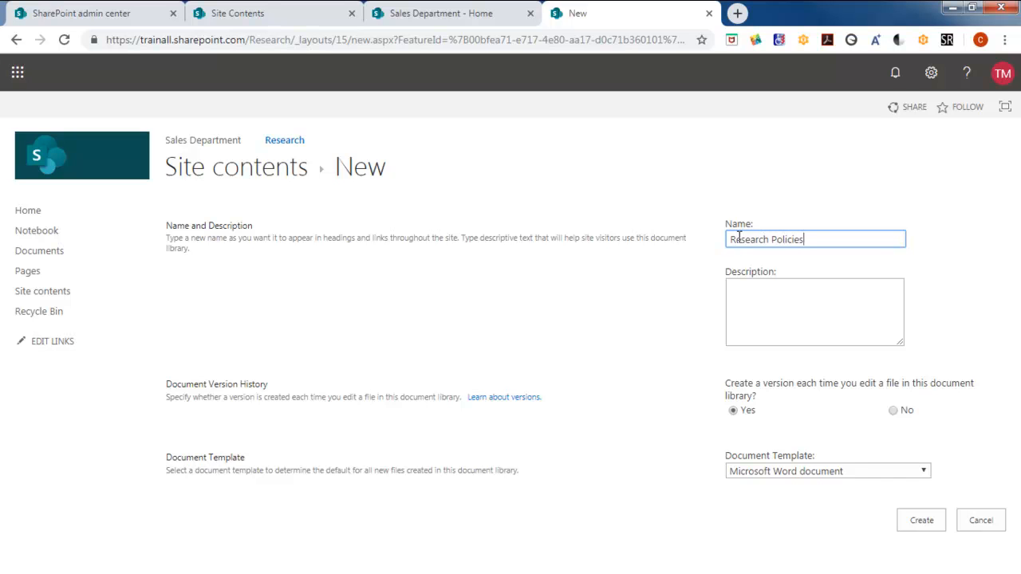
pyautogui.click(754, 289)
pyautogui.write('All research department polici')
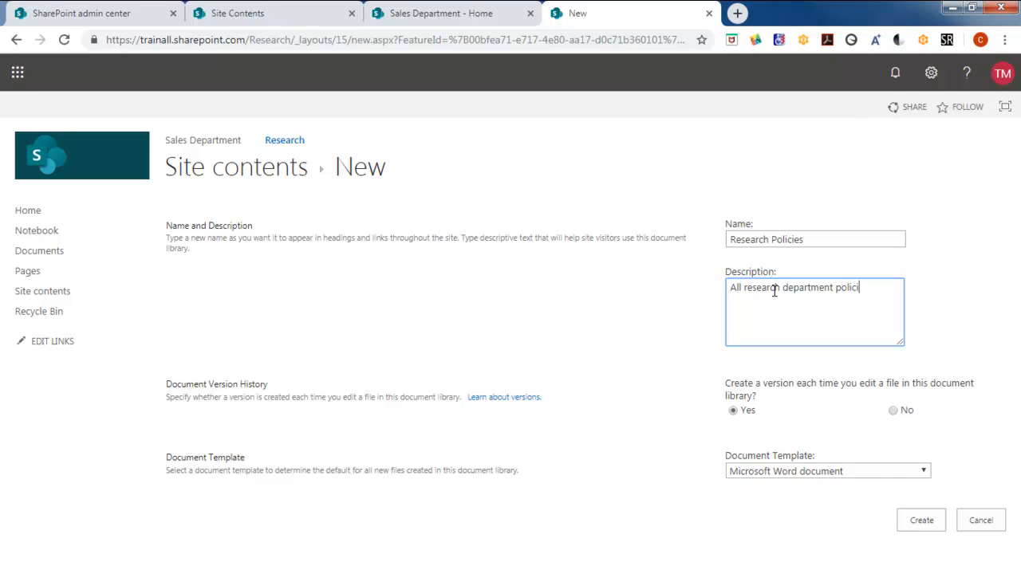
pyautogui.click(893, 411)
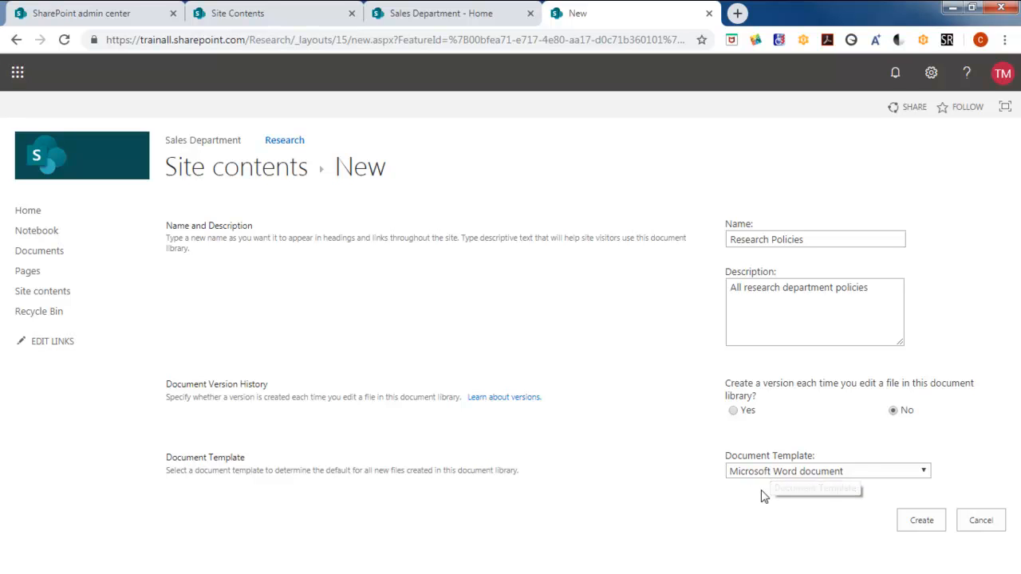
pyautogui.click(921, 522)
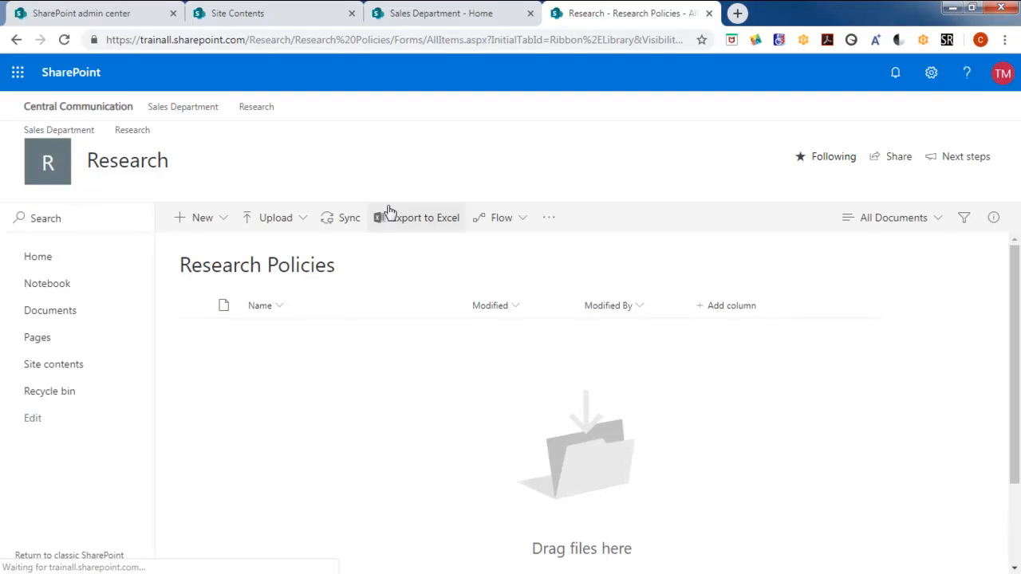
# Check the Research home page, and start a new document library from the Research site contents.
pyautogui.click(32, 259)
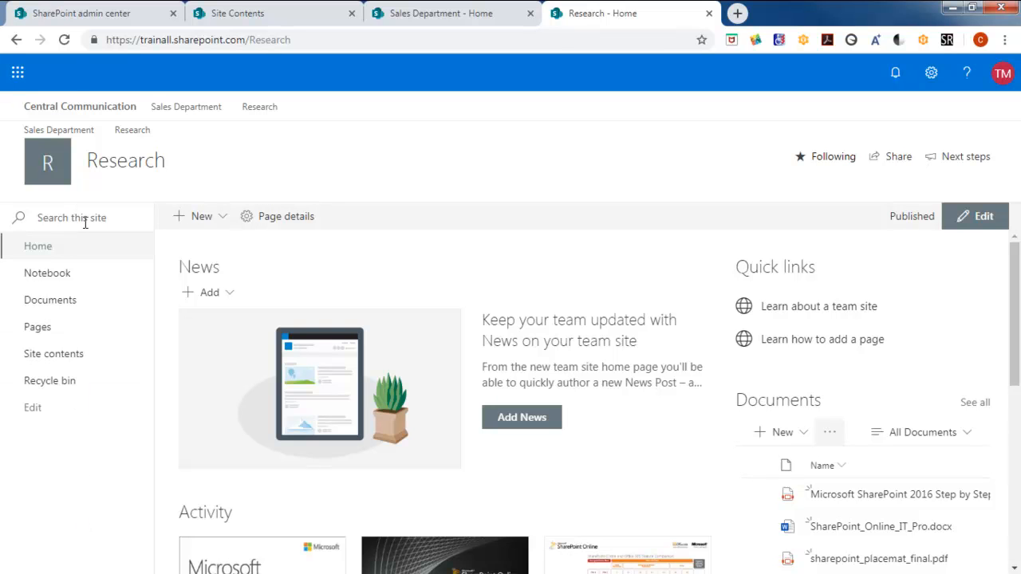
pyautogui.click(70, 359)
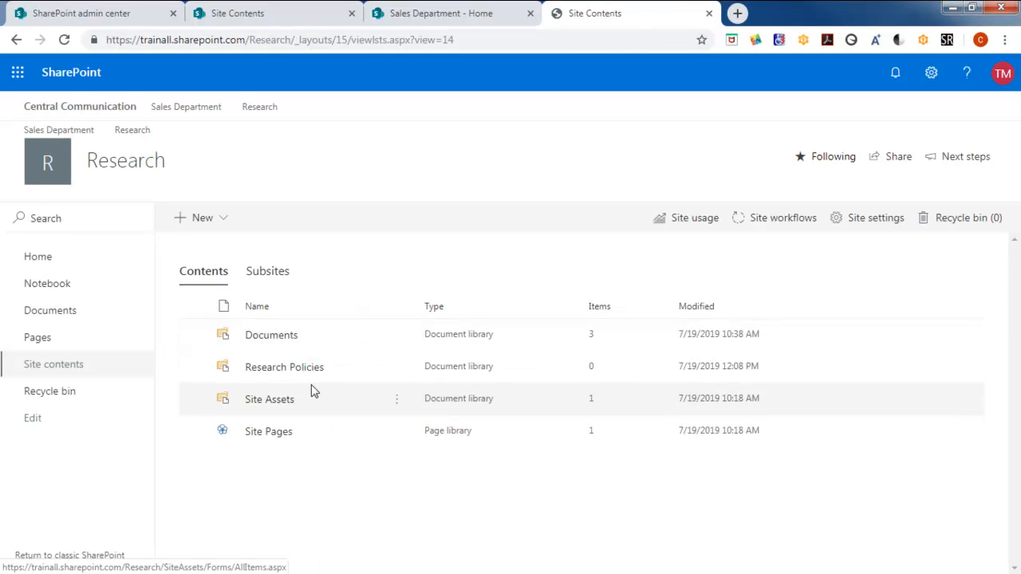
pyautogui.click(207, 226)
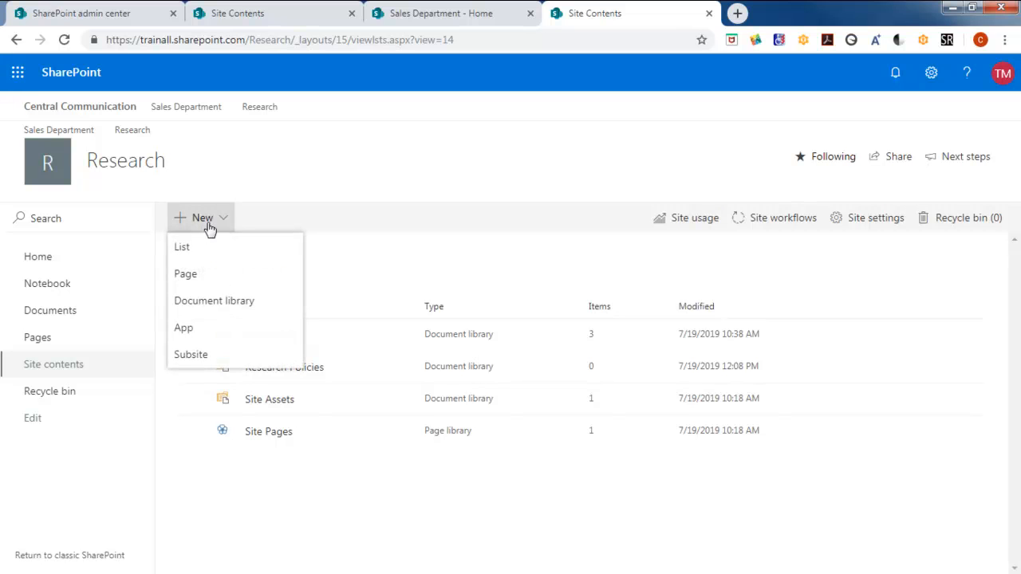
pyautogui.click(198, 313)
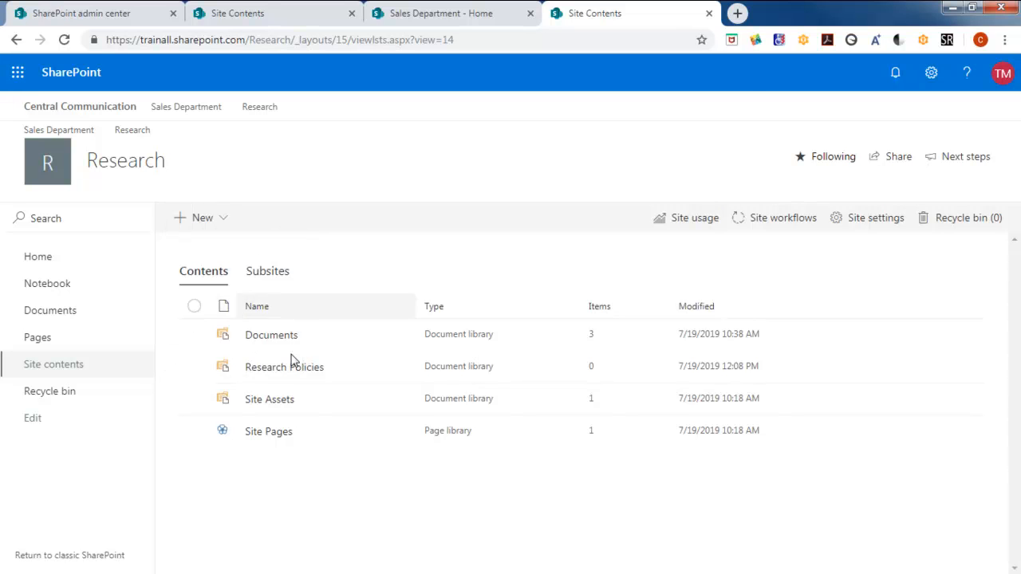
# Create the library as "Research Procedures" with description "All research department Procedures", and return to the Research home page.
pyautogui.click(828, 226)
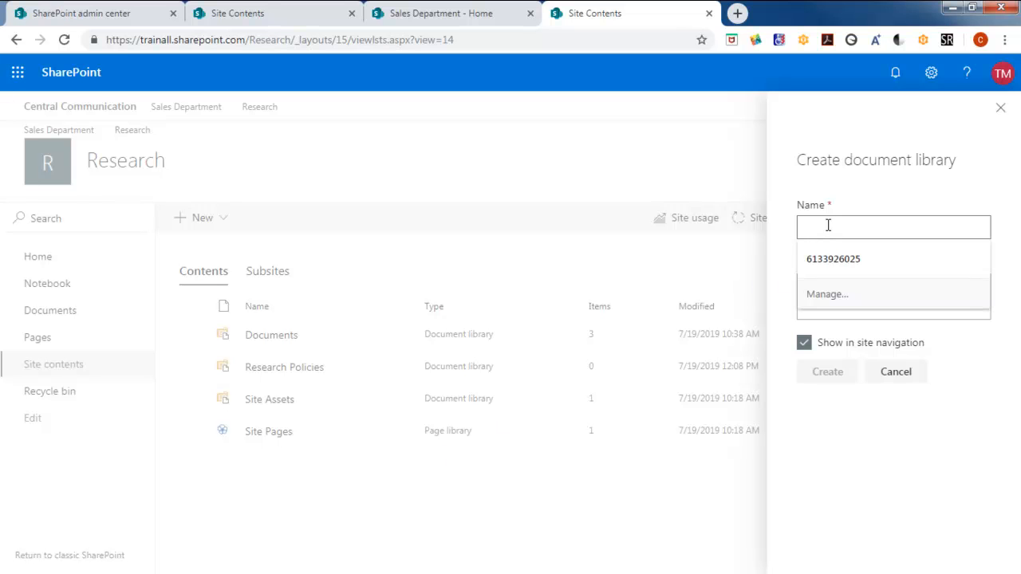
pyautogui.write('Research Pr')
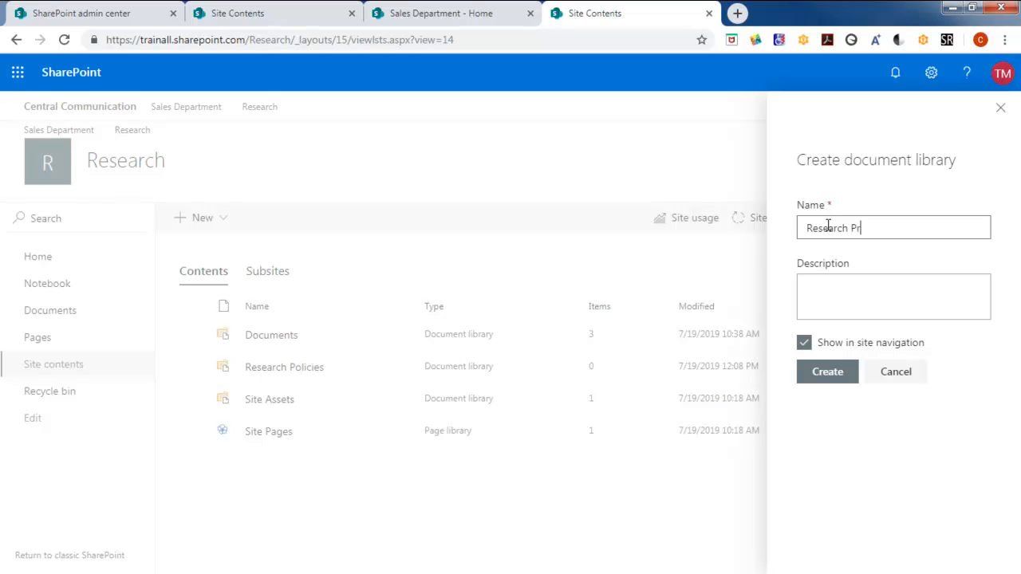
pyautogui.write('edures')
pyautogui.click(891, 287)
pyautogui.write('All research department Procedures')
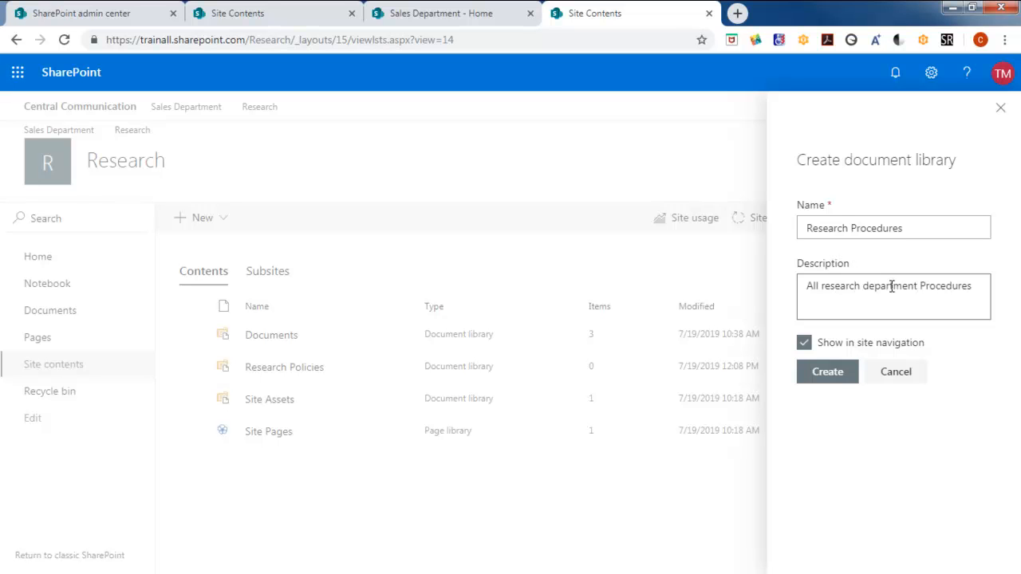
pyautogui.click(828, 375)
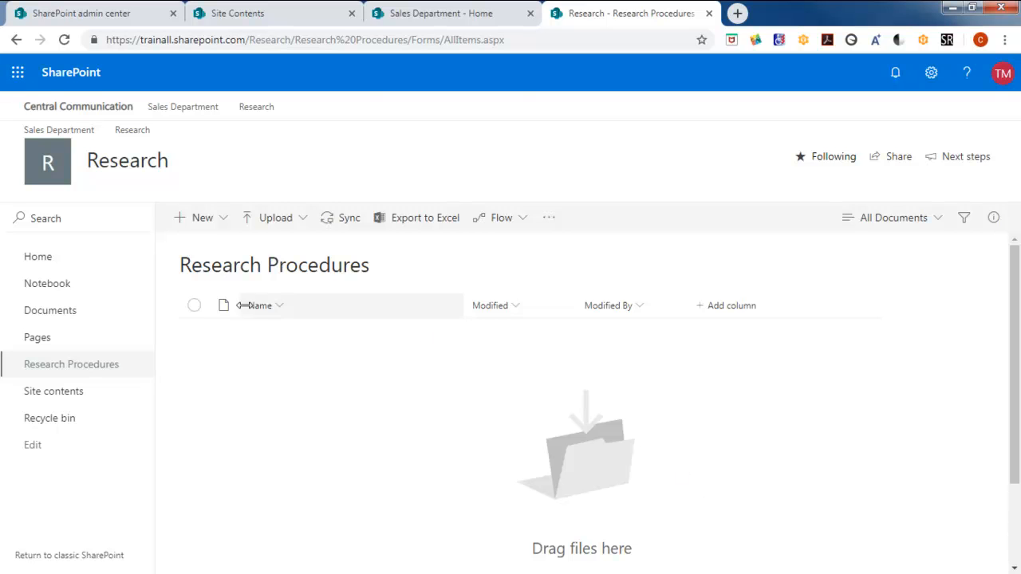
pyautogui.click(32, 258)
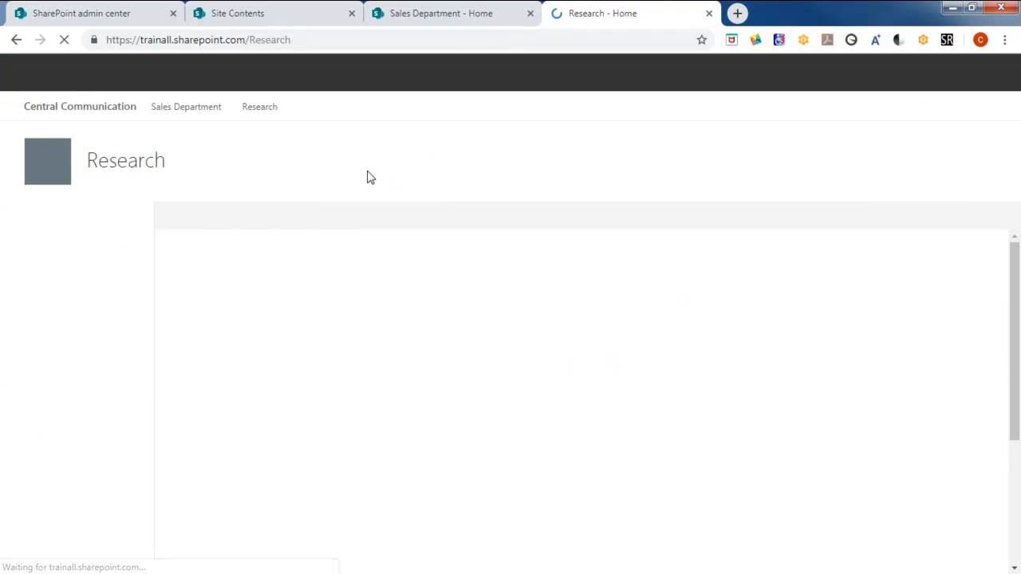